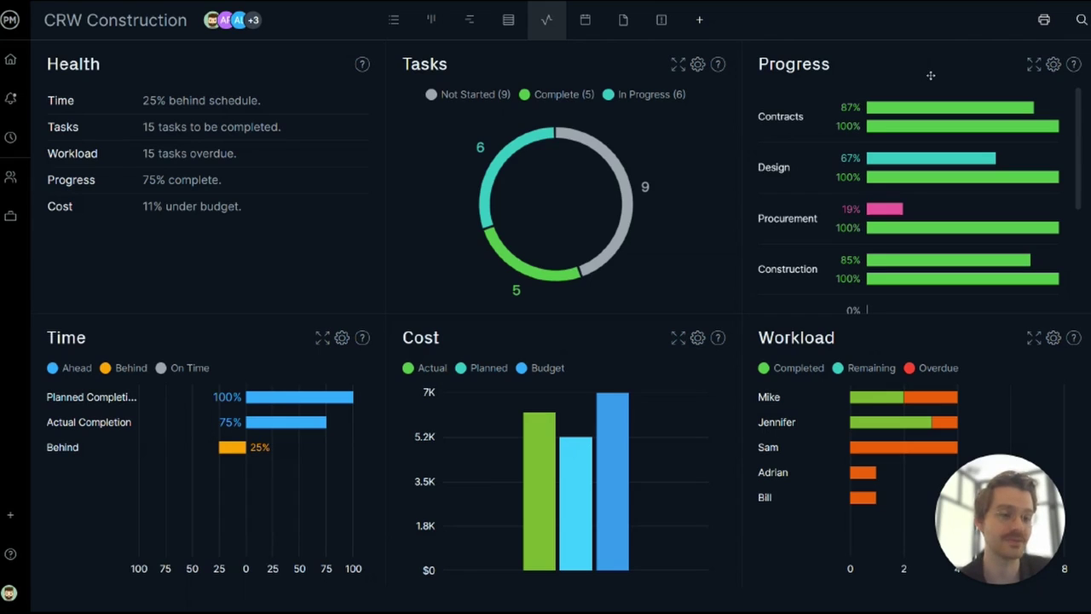
Step: Examine the planned and actual values in the Progress, Time and Workload charts of the CRW Construction dashboard
{"action": "mouse_move", "coordinate": [1041, 131]}
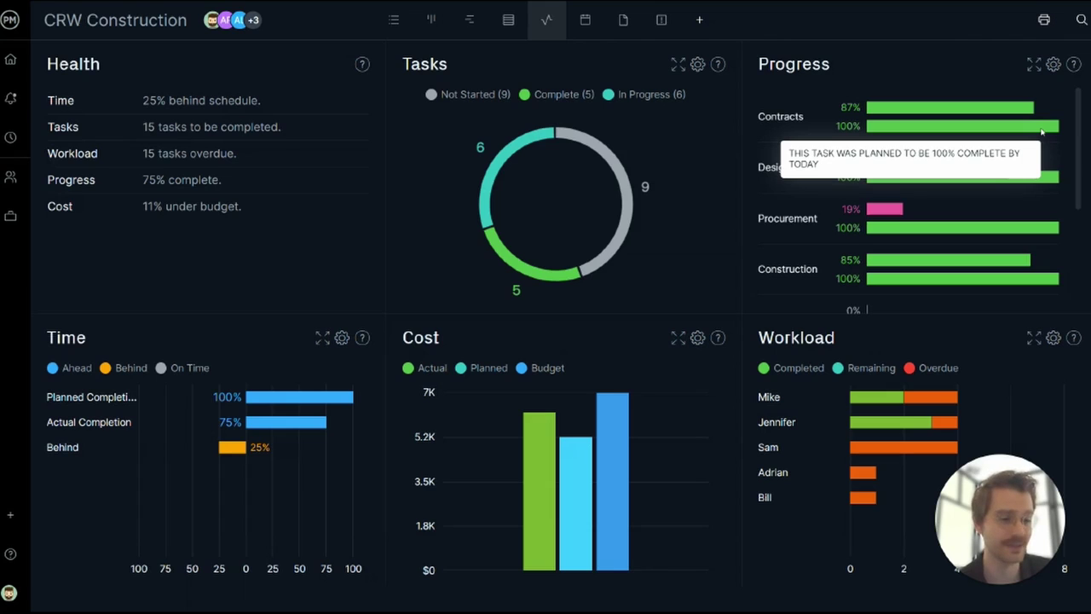
{"action": "mouse_move", "coordinate": [982, 116]}
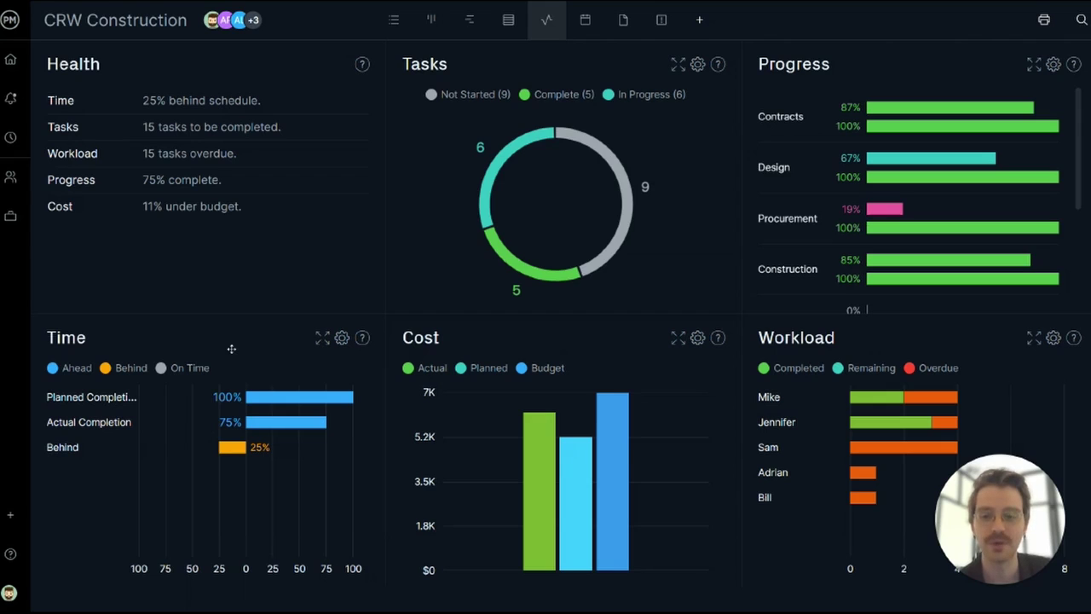
{"action": "mouse_move", "coordinate": [327, 398]}
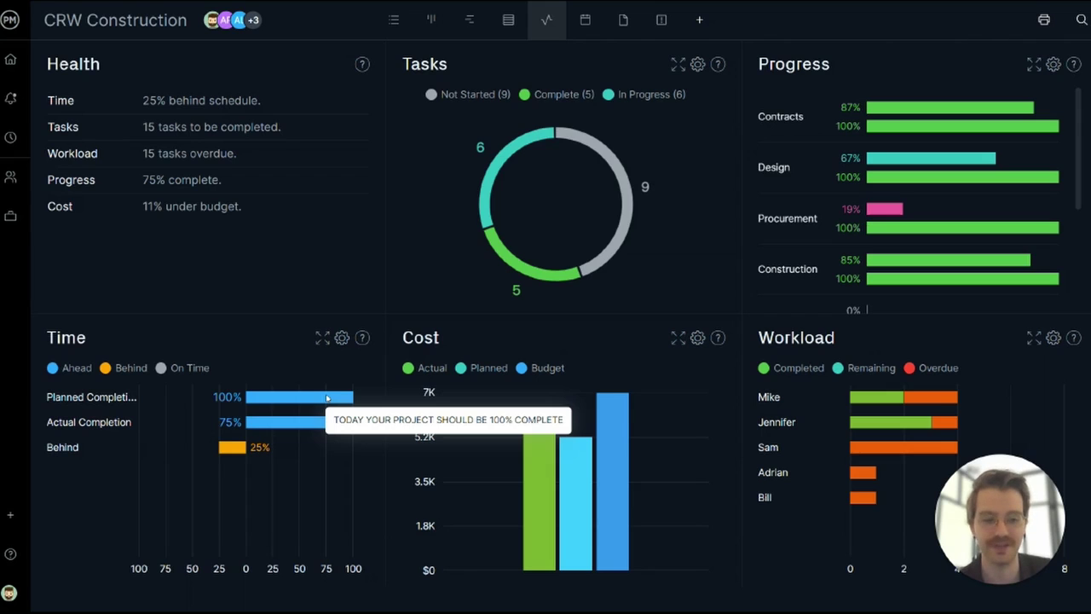
{"action": "mouse_move", "coordinate": [273, 424]}
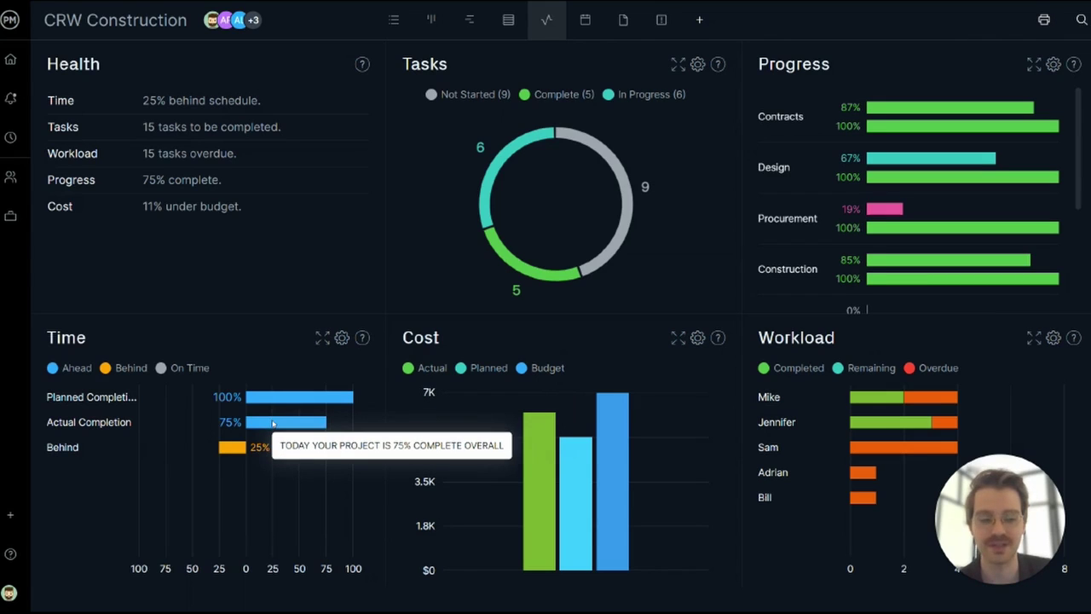
{"action": "mouse_move", "coordinate": [228, 449]}
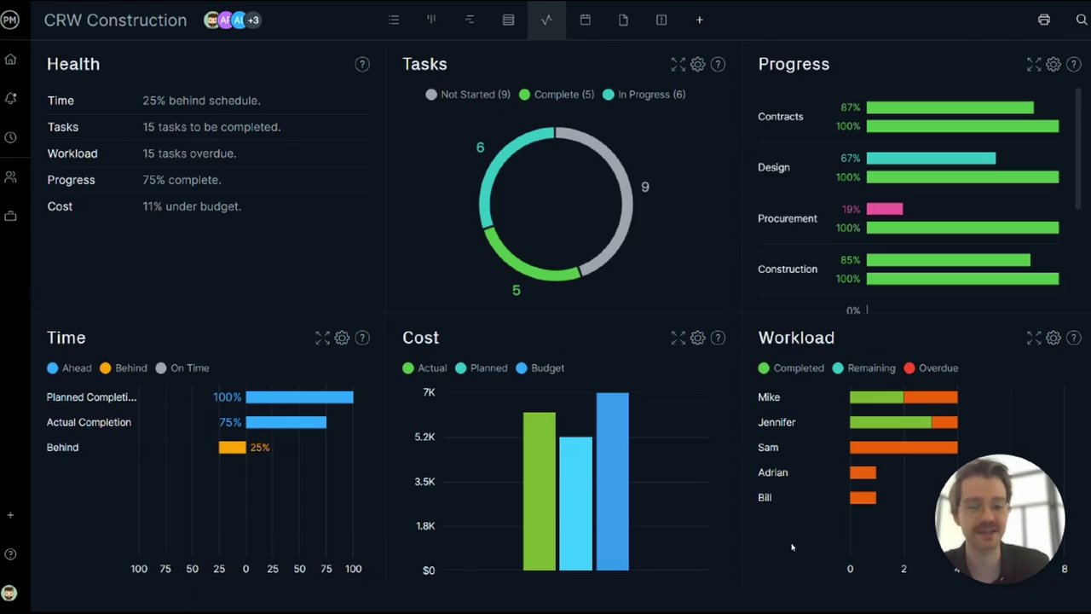
{"action": "mouse_move", "coordinate": [864, 503]}
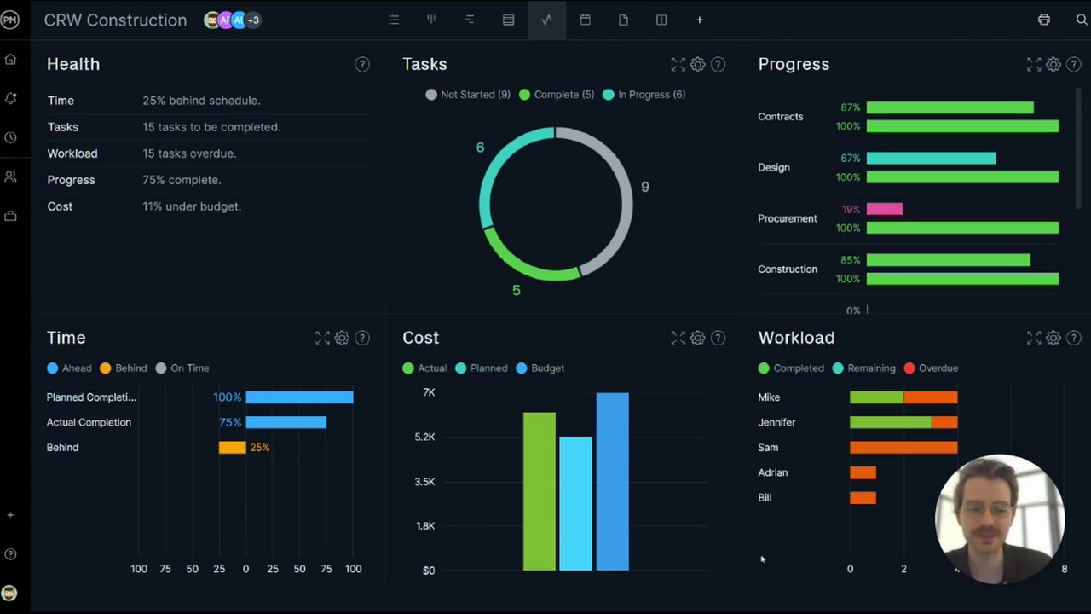
Step: Set the actual cost of the Feasibility Study task to $10,000 in the CRW Construction project sheet
{"action": "left_click", "coordinate": [510, 22]}
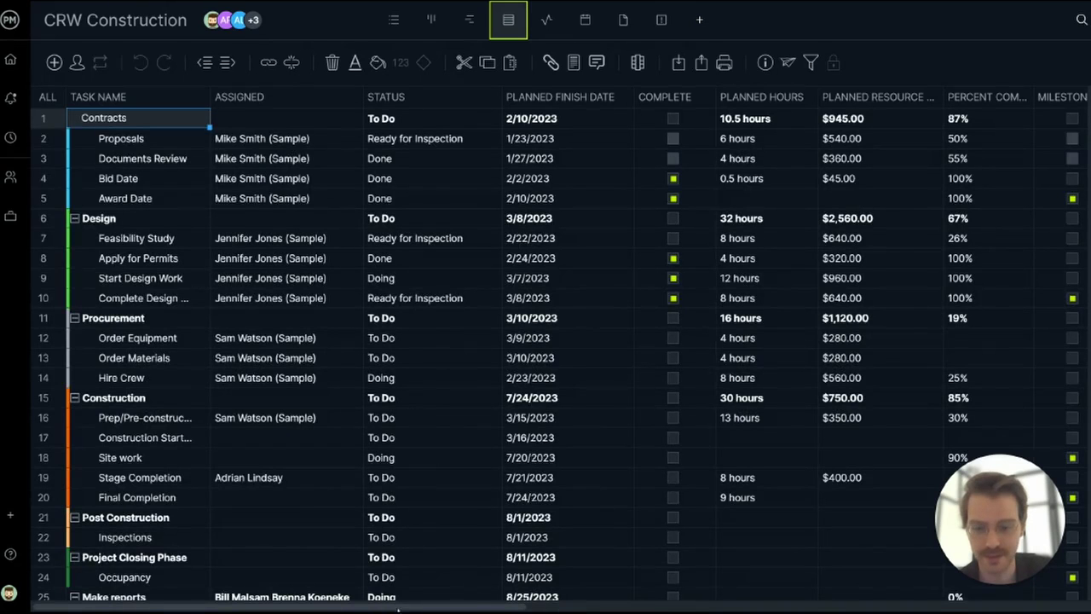
{"action": "scroll", "coordinate": [545, 340], "scroll_direction": "right", "scroll_amount": 10}
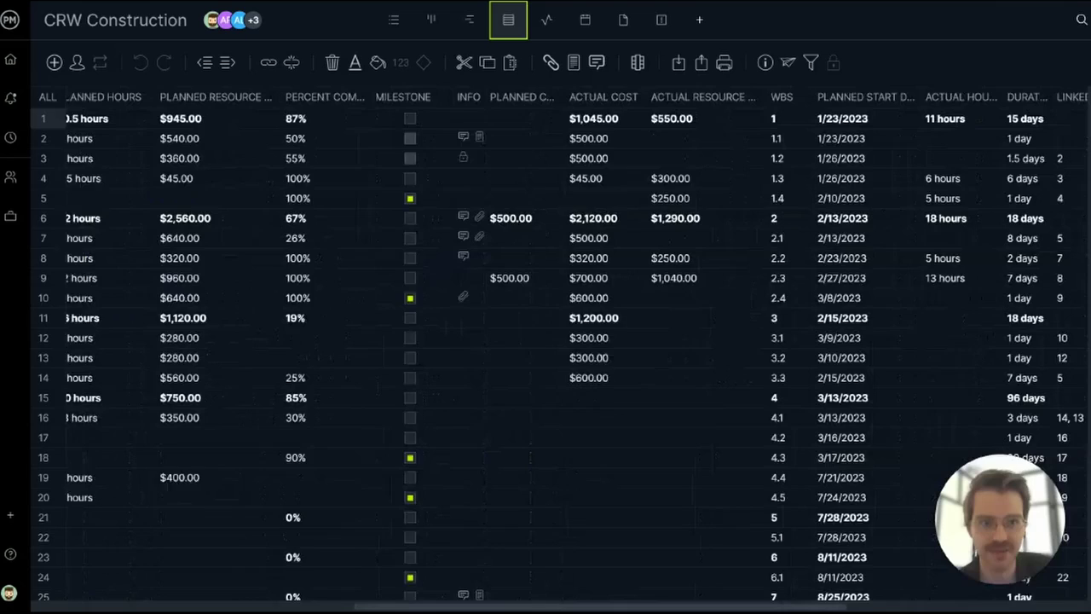
{"action": "left_click", "coordinate": [583, 242]}
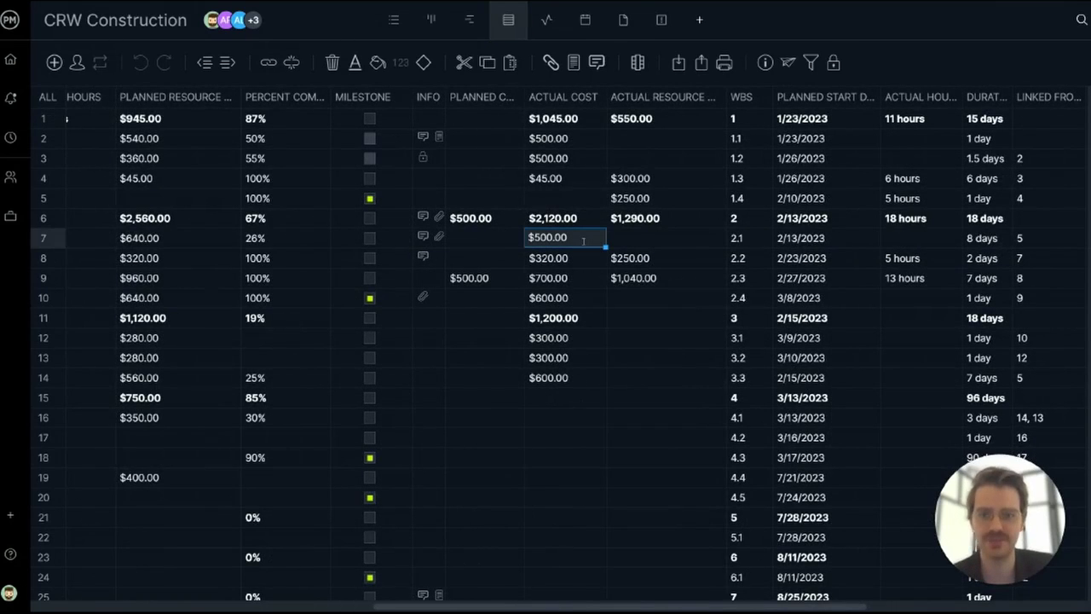
{"action": "type", "text": "10000"}
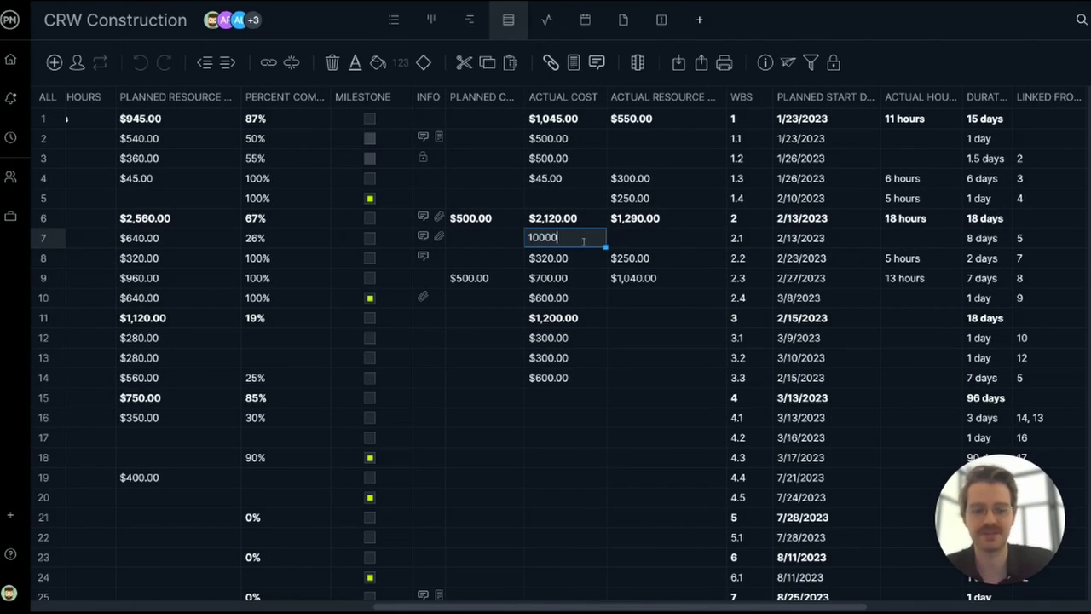
{"action": "key", "text": "Return"}
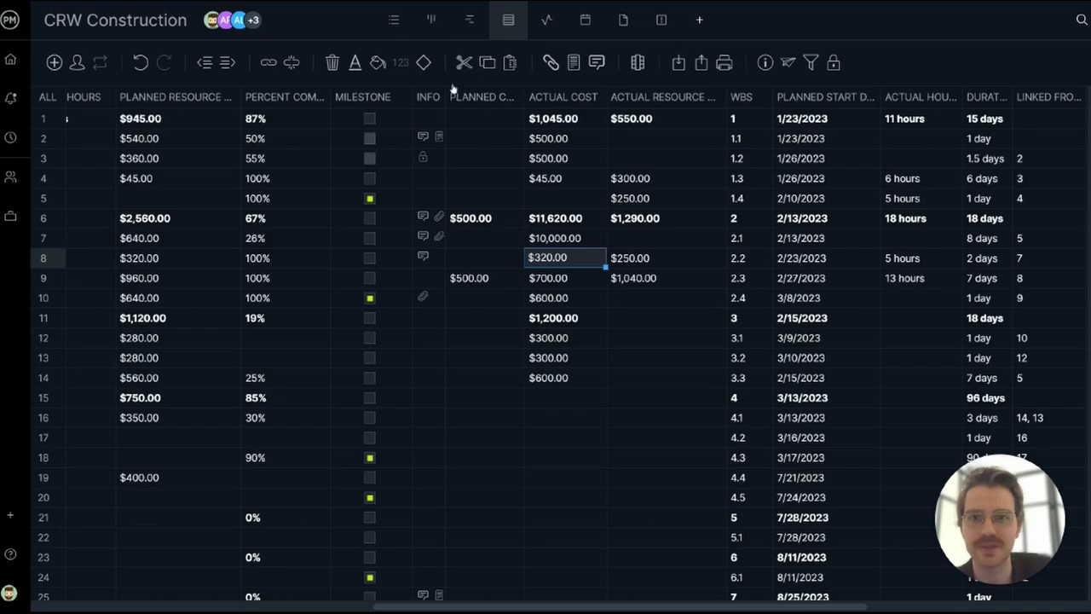
Step: Return to the project dashboard and examine the actual and budget bars in the Cost chart
{"action": "left_click", "coordinate": [546, 26]}
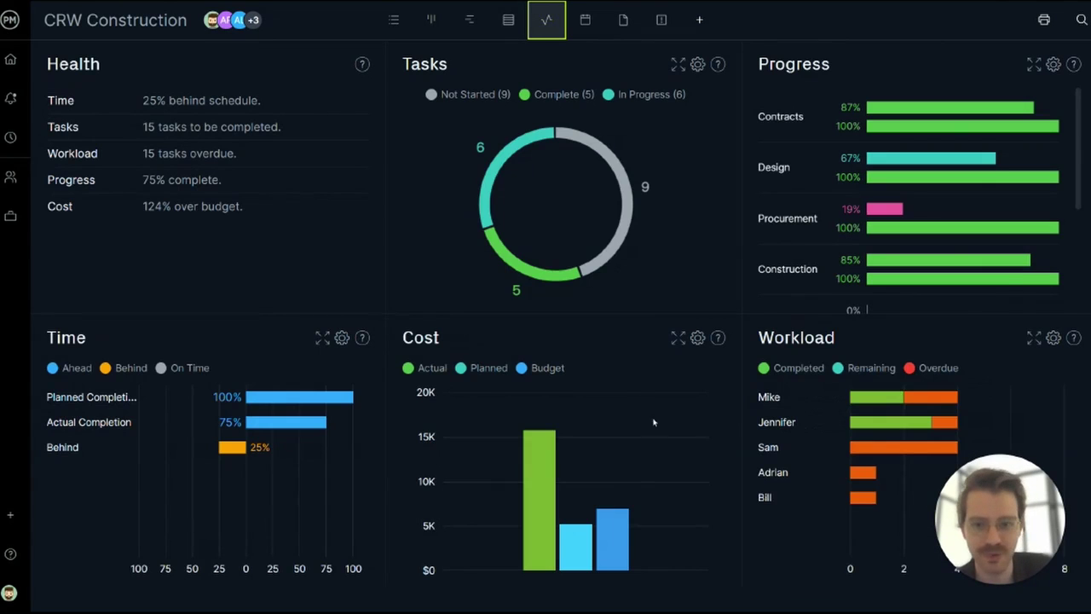
{"action": "mouse_move", "coordinate": [538, 504]}
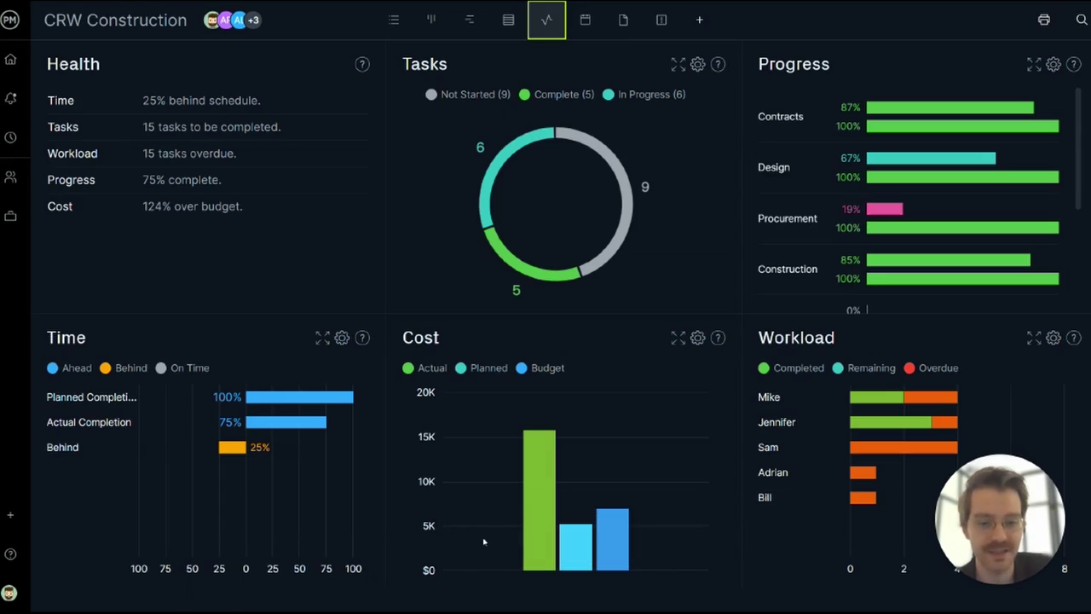
{"action": "mouse_move", "coordinate": [621, 554]}
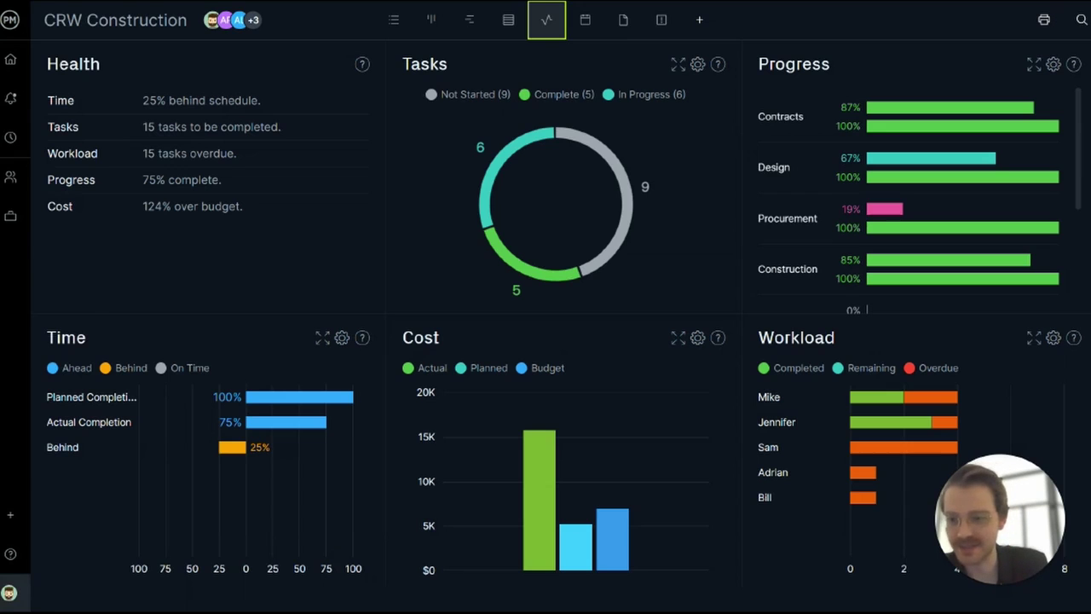
Step: Start a new project and name it "Dashboard test"
{"action": "mouse_move", "coordinate": [10, 553]}
{"action": "left_click", "coordinate": [34, 515]}
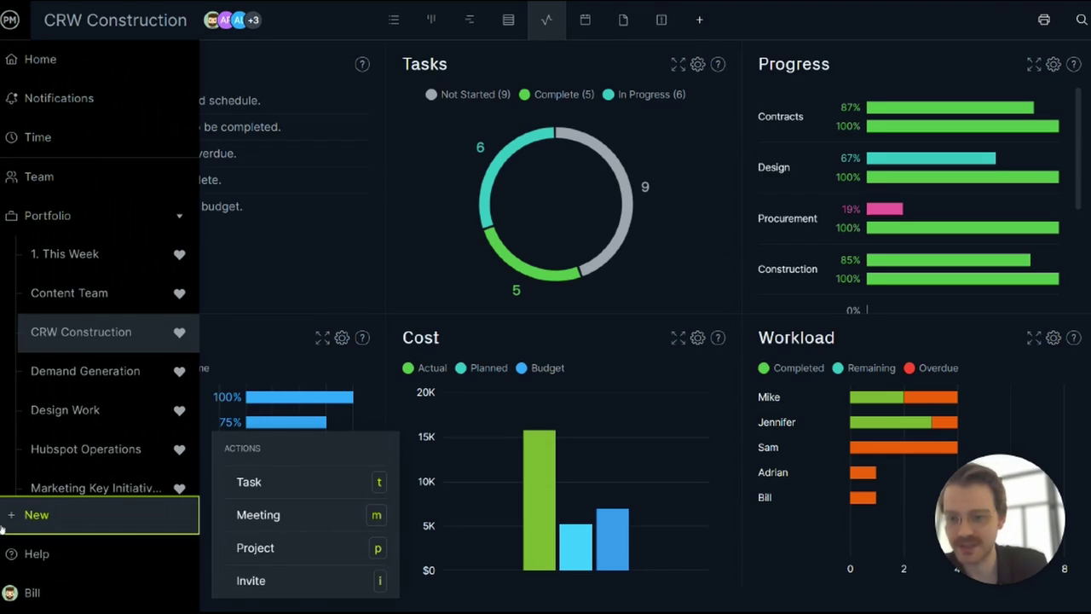
{"action": "left_click", "coordinate": [283, 556]}
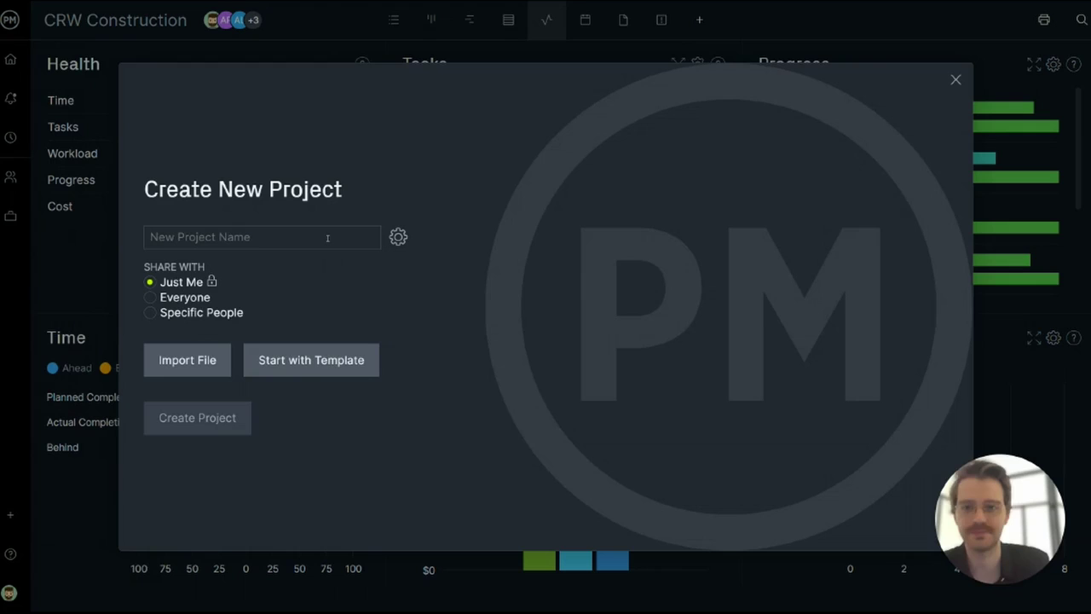
{"action": "type", "text": "DAshboard"}
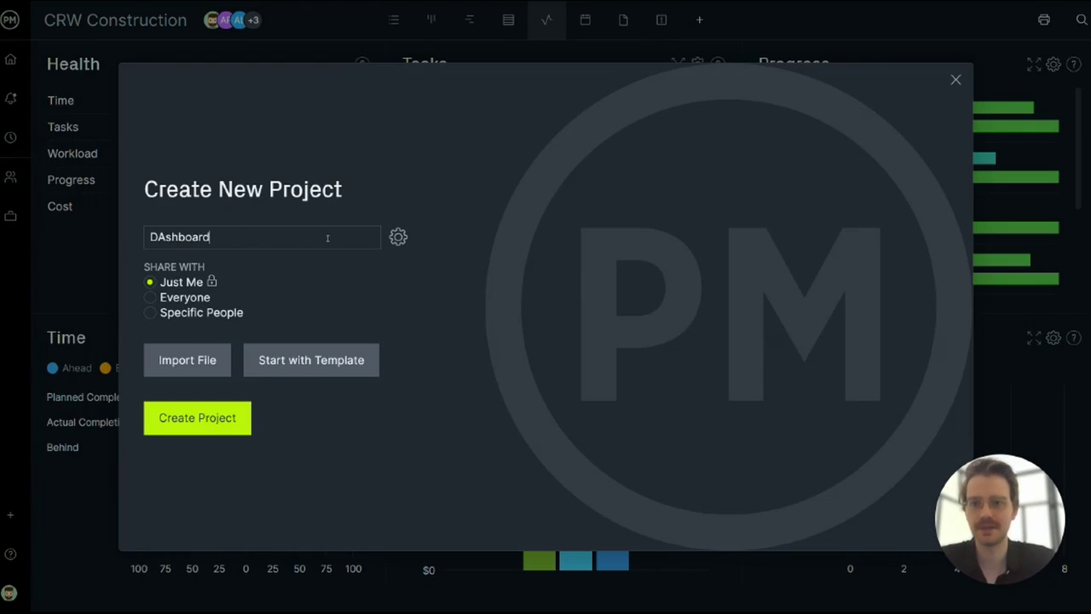
{"action": "type", "text": " test"}
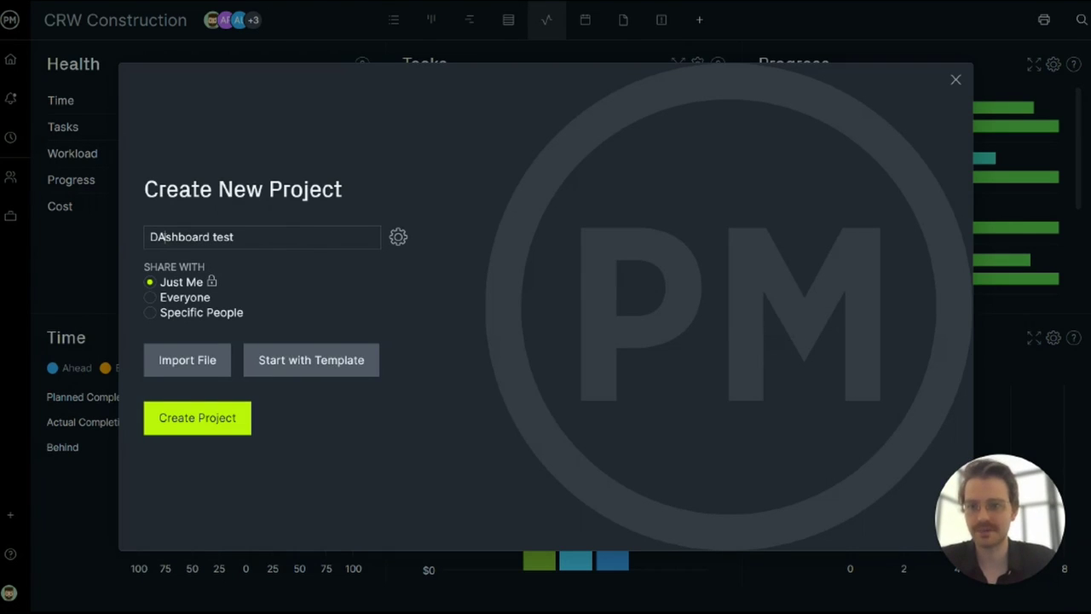
{"action": "key", "text": "BackSpace"}
{"action": "type", "text": "a"}
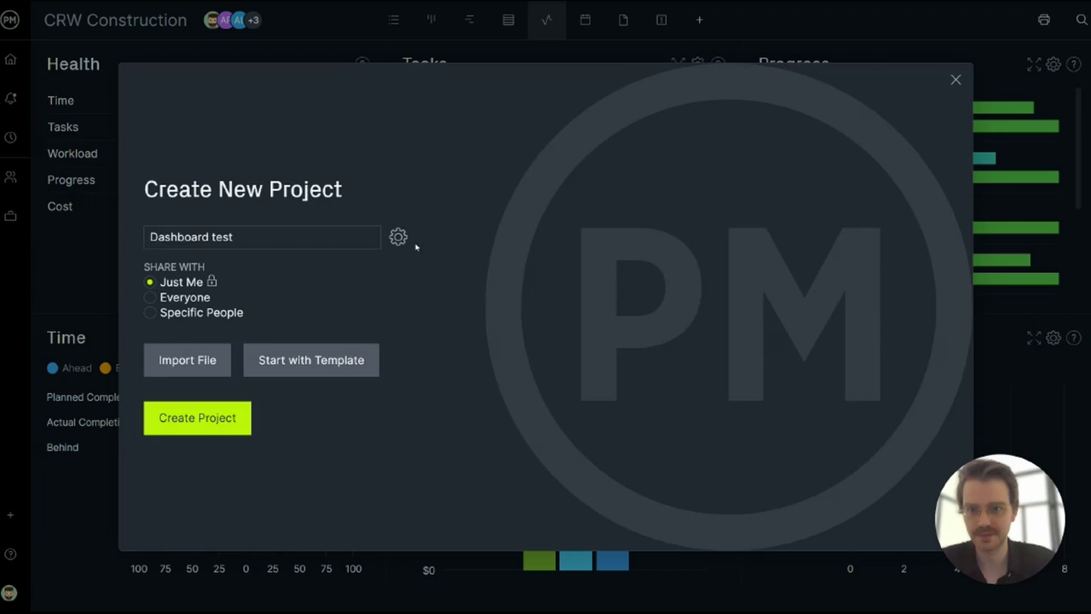
Step: Give the new project a budget of $5,000 and a default rate of 50 per hour, and create it
{"action": "left_click", "coordinate": [398, 237]}
{"action": "left_click", "coordinate": [721, 457]}
{"action": "type", "text": "5"}
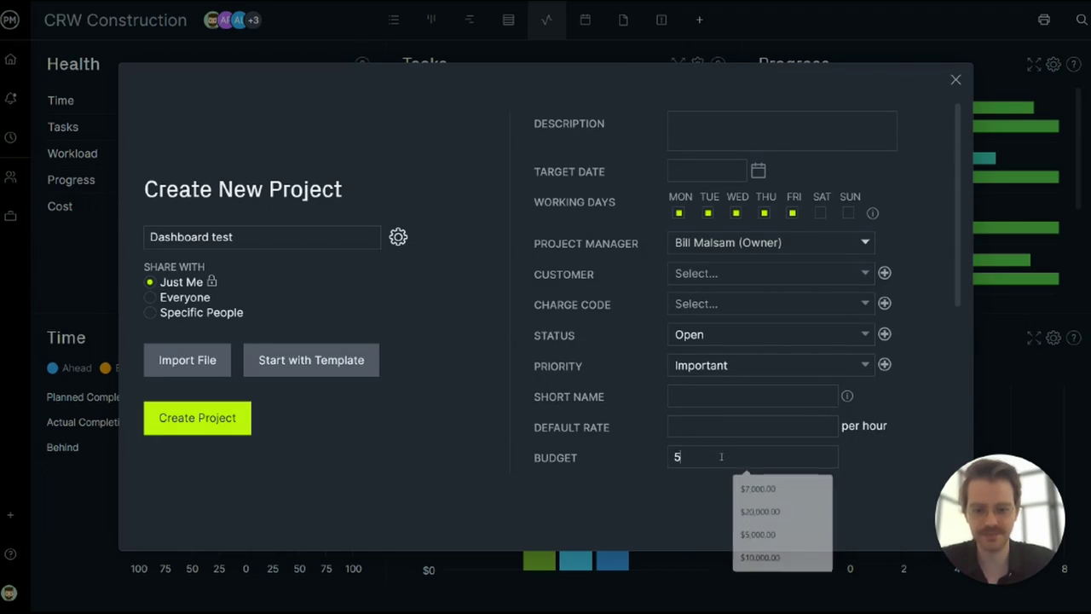
{"action": "type", "text": "000"}
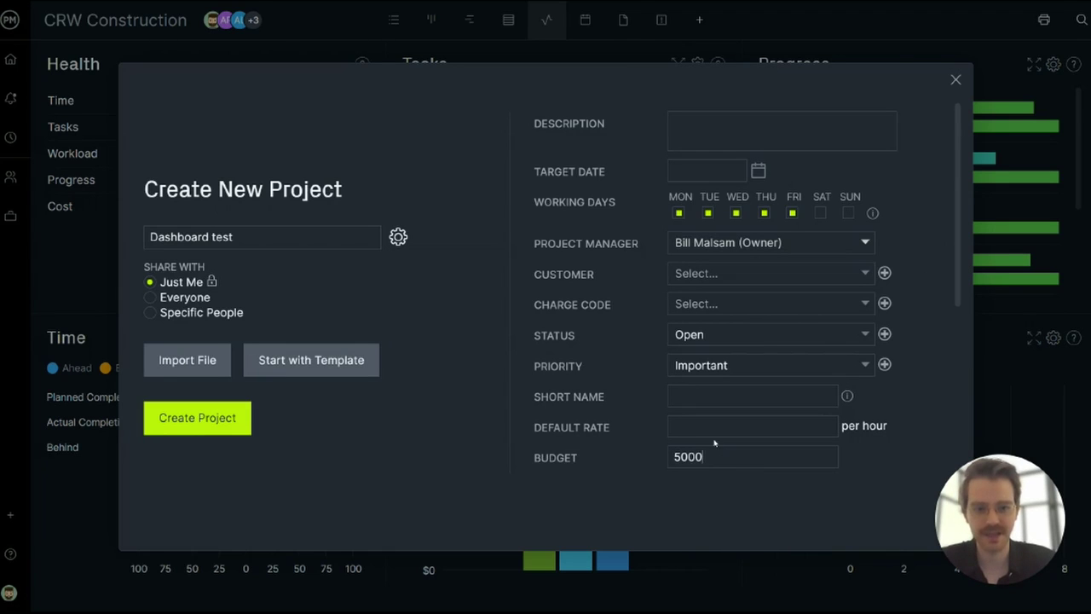
{"action": "left_click", "coordinate": [710, 430]}
{"action": "type", "text": "50"}
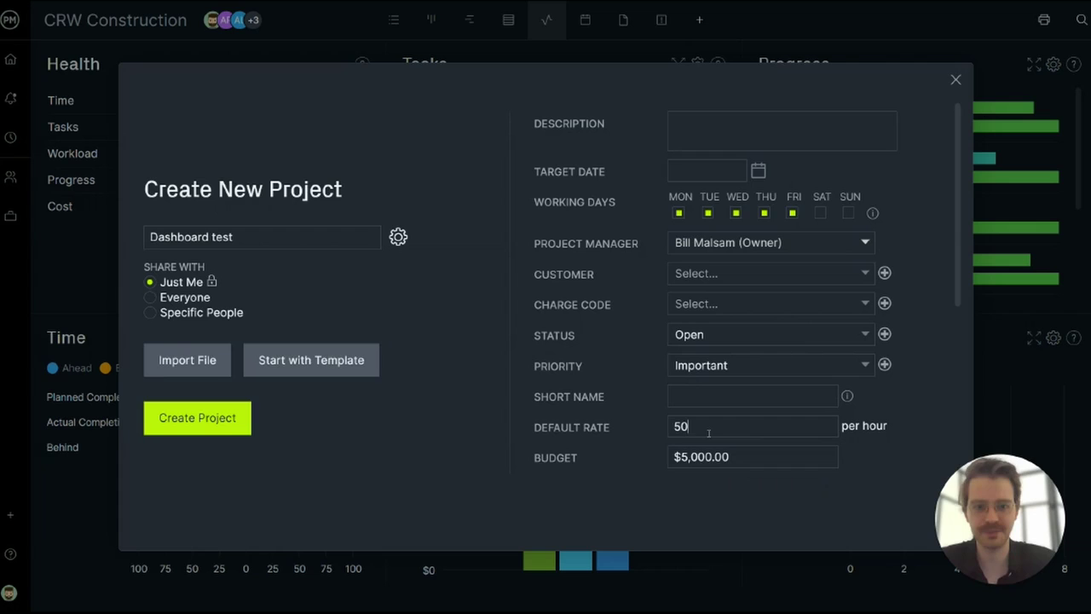
{"action": "left_click", "coordinate": [238, 429]}
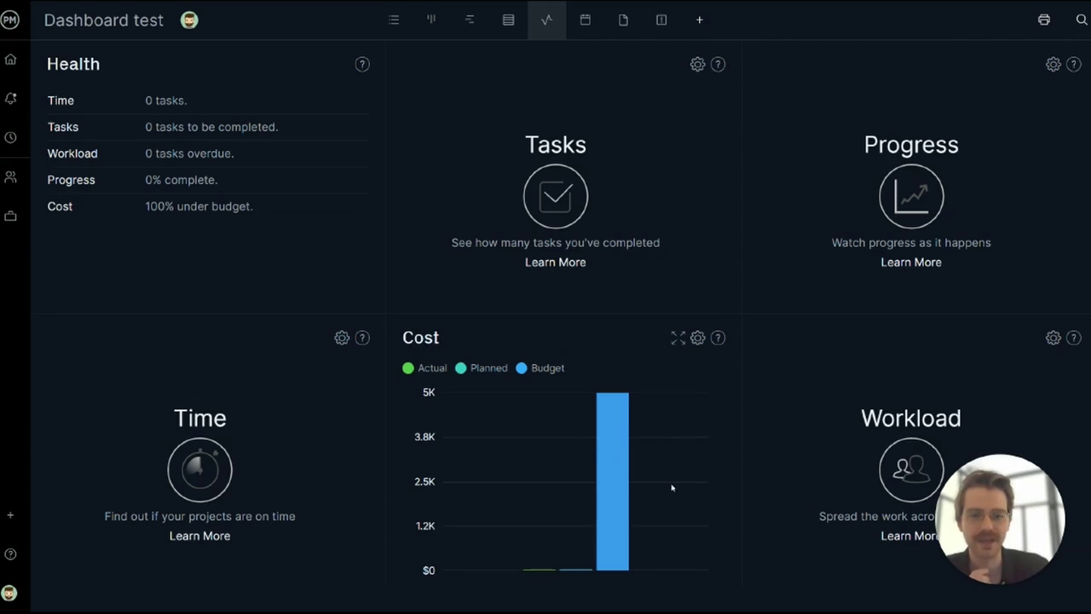
Step: Add five tasks named task 1, task 2, task 3, task 4 and task 5 to the project's task list
{"action": "mouse_move", "coordinate": [613, 526]}
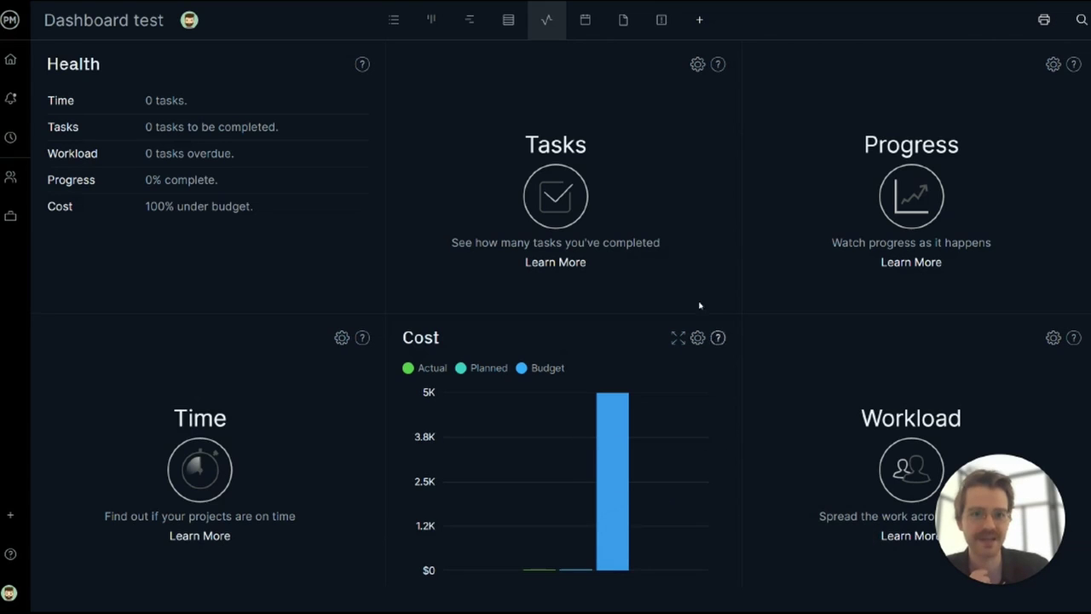
{"action": "left_click", "coordinate": [394, 19]}
{"action": "type", "text": "task"}
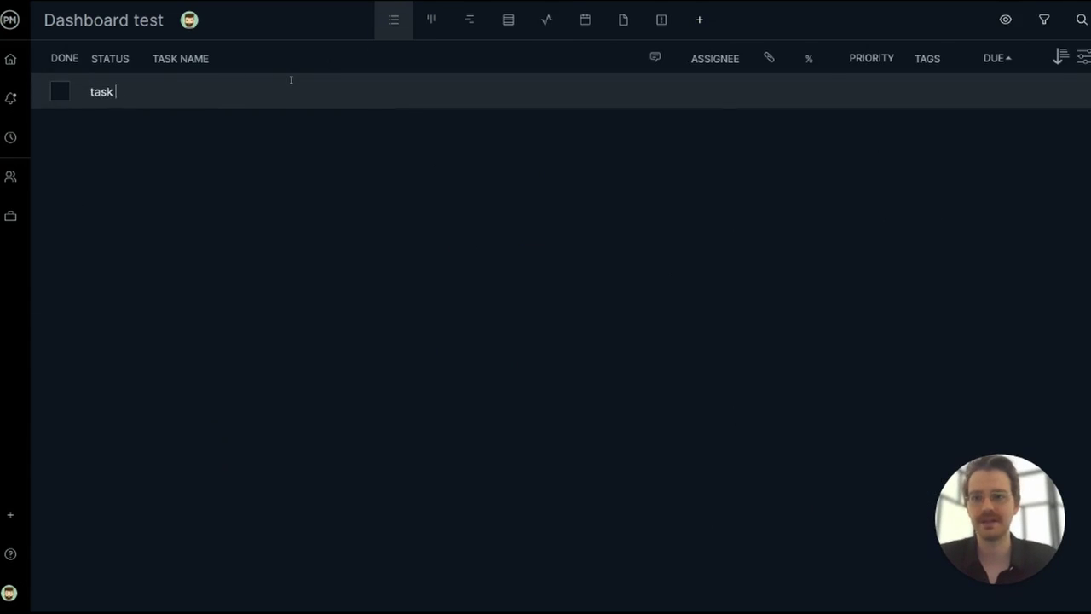
{"action": "type", "text": " 1"}
{"action": "key", "text": "Return"}
{"action": "type", "text": "task 2"}
{"action": "key", "text": "Return"}
{"action": "type", "text": "task"}
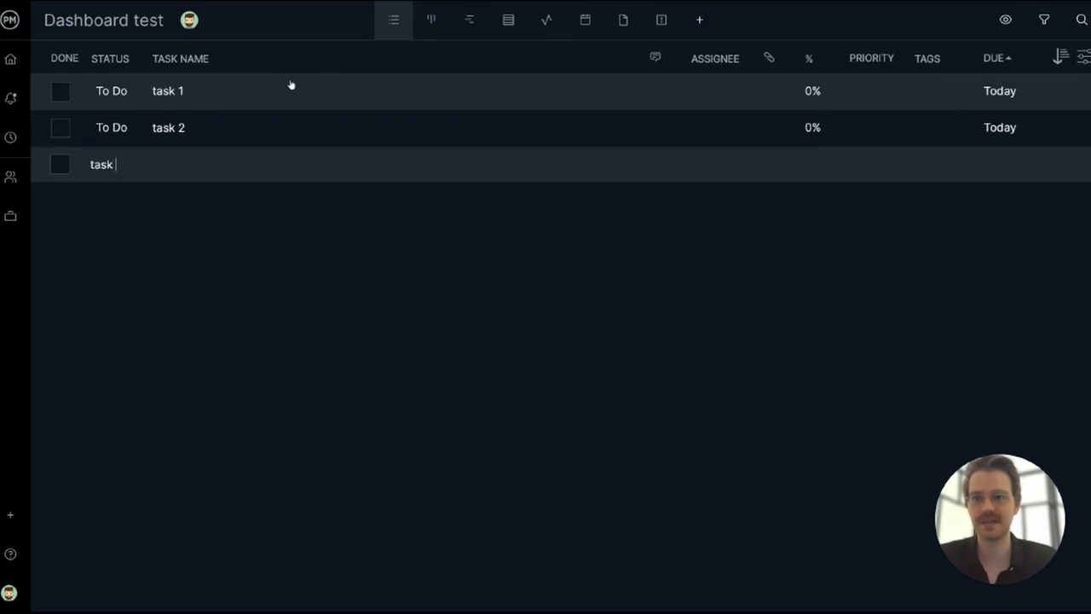
{"action": "type", "text": " 3"}
{"action": "key", "text": "Return"}
{"action": "type", "text": "task 4"}
{"action": "key", "text": "Return"}
{"action": "type", "text": "task 5"}
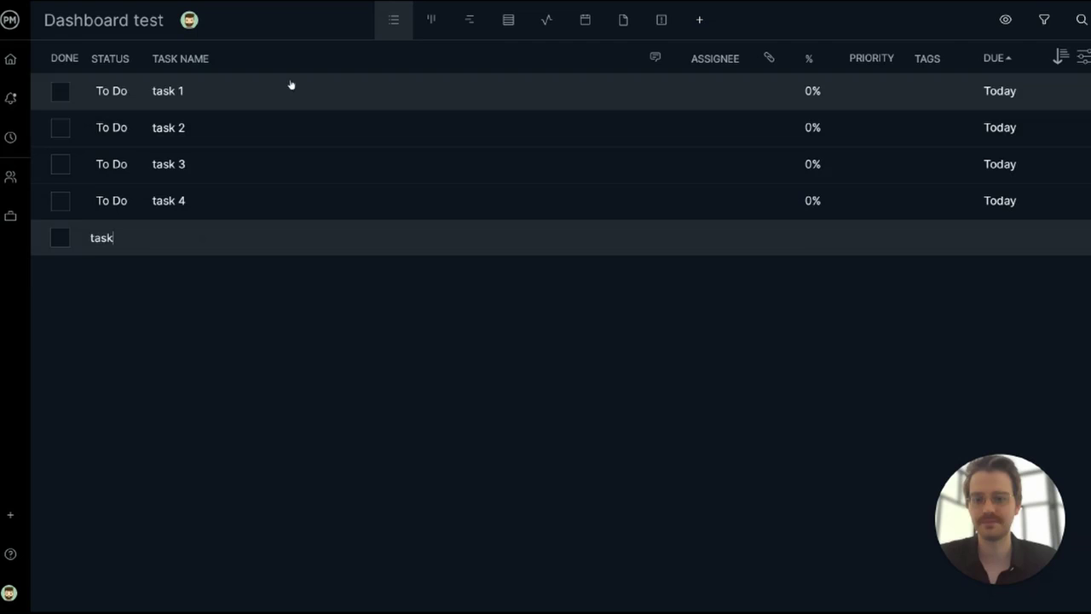
{"action": "key", "text": "Return"}
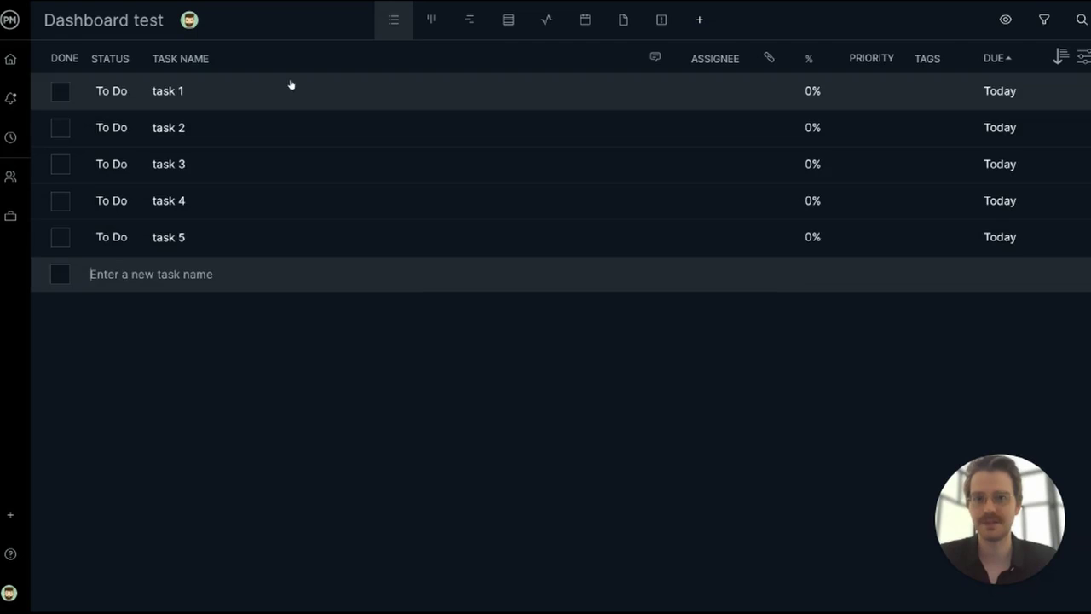
Step: Mark task 1 and task 3 as complete in the project sheet
{"action": "left_click", "coordinate": [514, 20]}
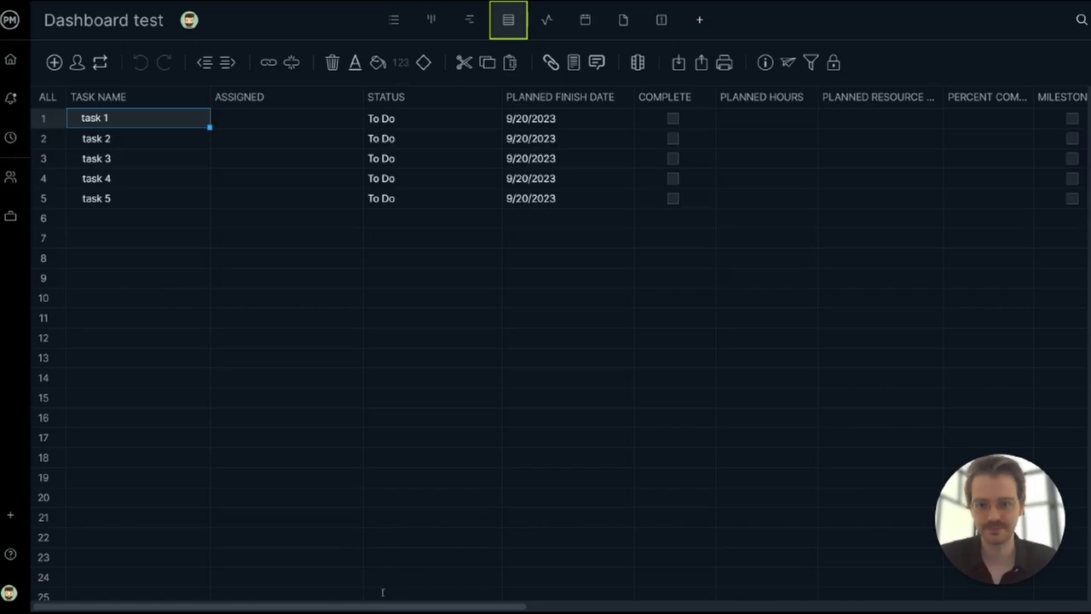
{"action": "left_click_drag", "start_coordinate": [378, 606], "coordinate": [699, 606]}
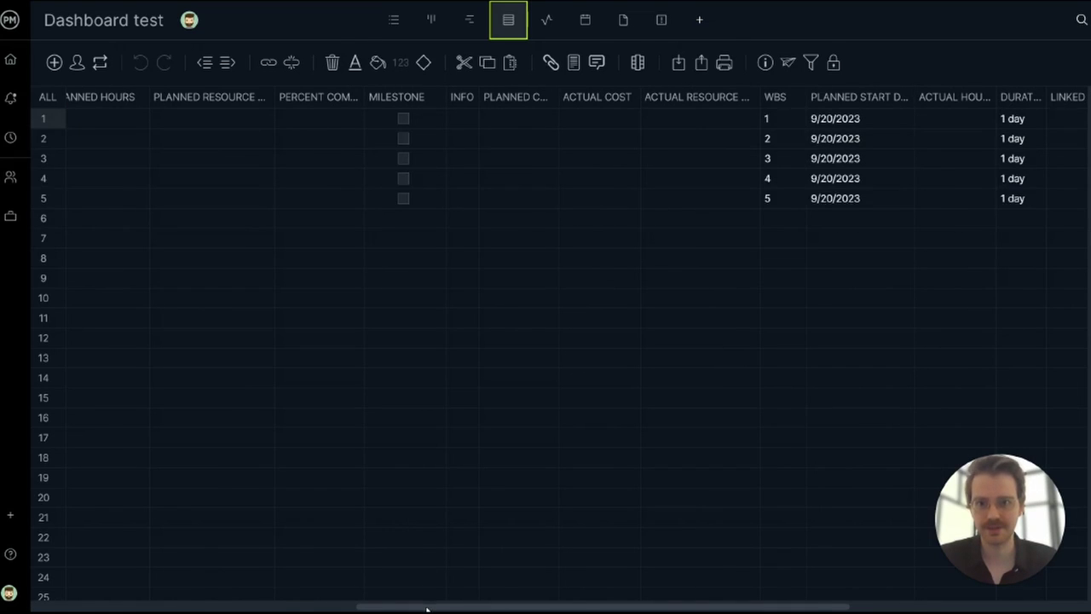
{"action": "scroll", "coordinate": [427, 609], "scroll_direction": "left", "scroll_amount": 10}
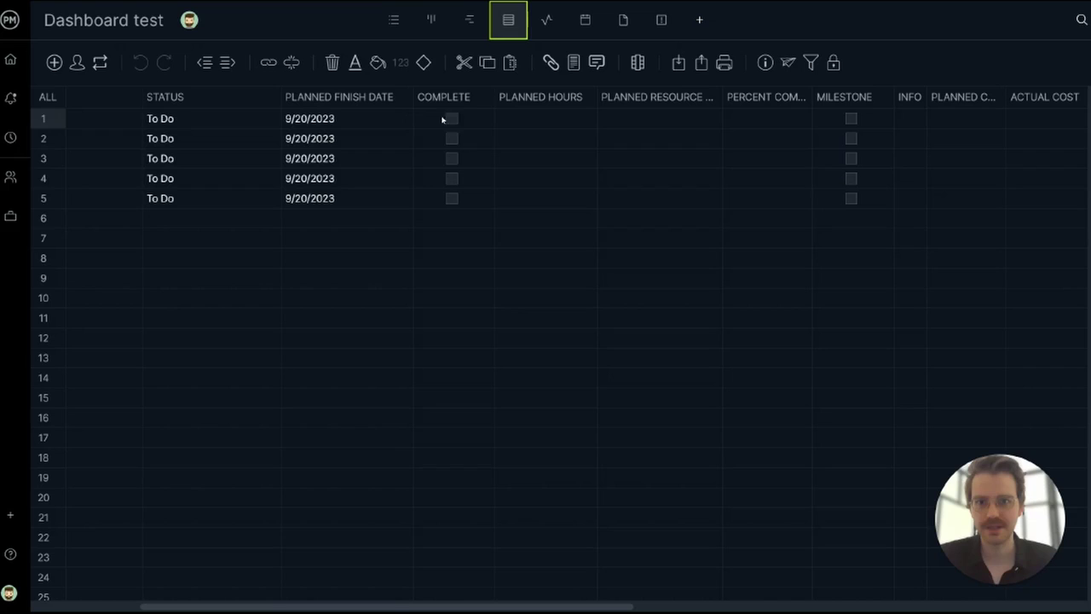
{"action": "left_click", "coordinate": [452, 119]}
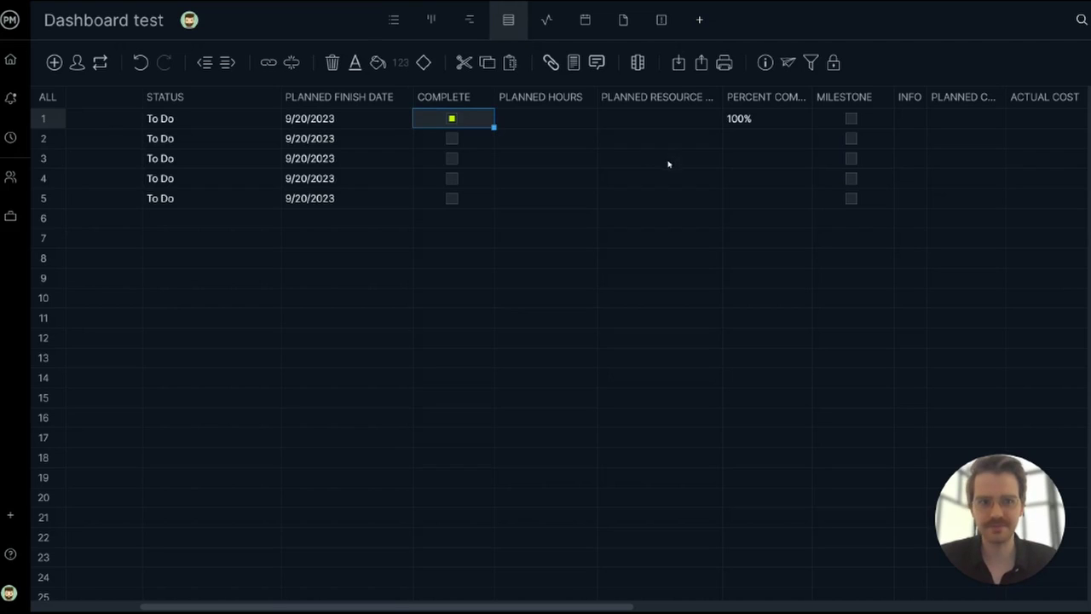
{"action": "left_click", "coordinate": [451, 160]}
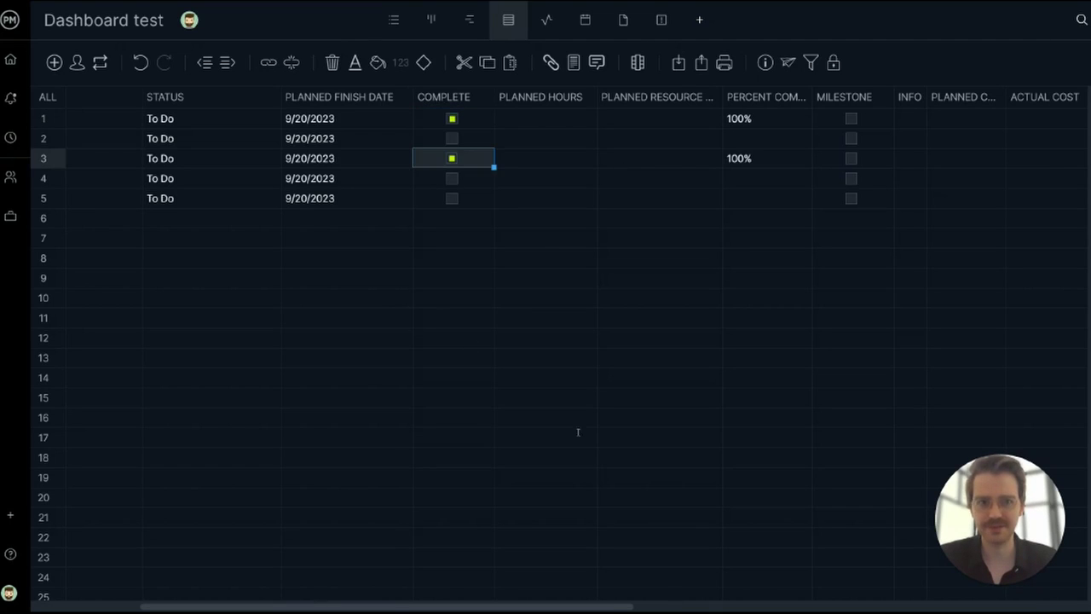
Step: Set the actual cost of task 2 to $500
{"action": "left_click_drag", "start_coordinate": [482, 608], "coordinate": [704, 608]}
{"action": "left_click", "coordinate": [584, 145]}
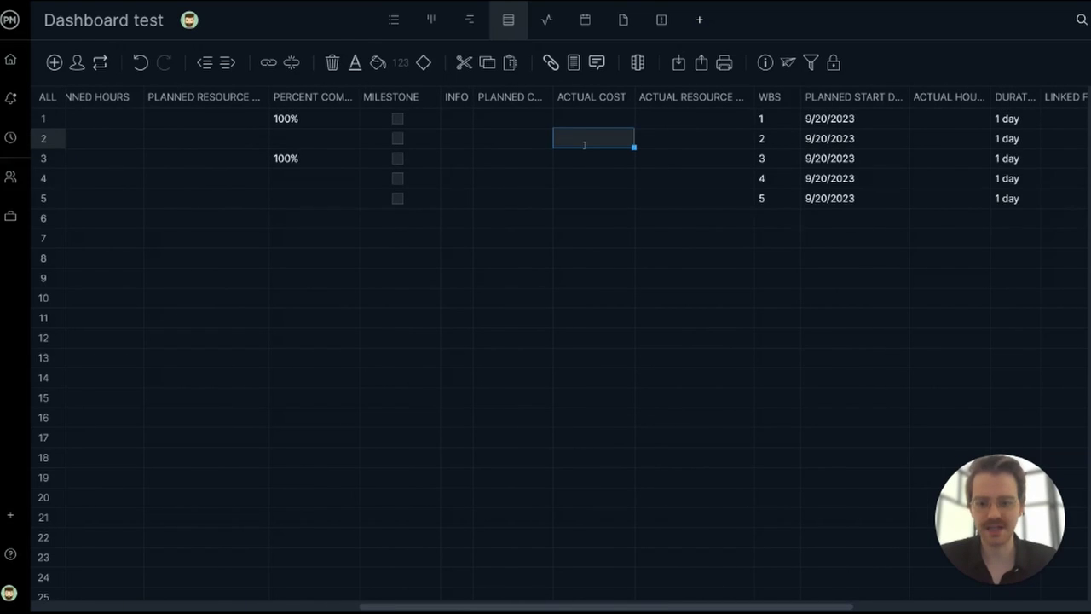
{"action": "type", "text": "500"}
{"action": "key", "text": "Return"}
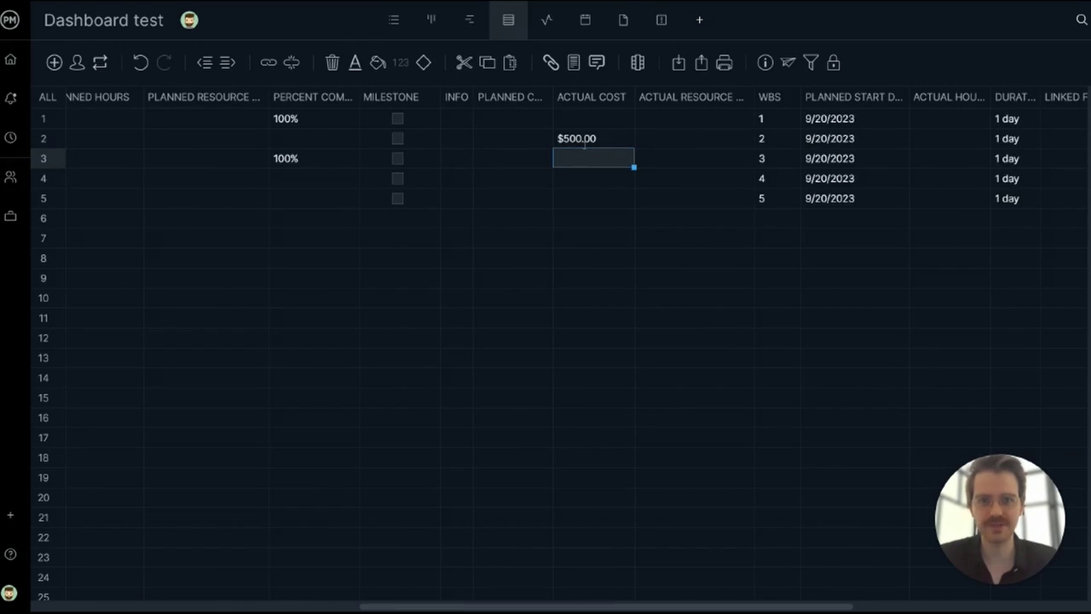
Step: Set the actual cost of task 4 to $800
{"action": "left_click", "coordinate": [584, 184]}
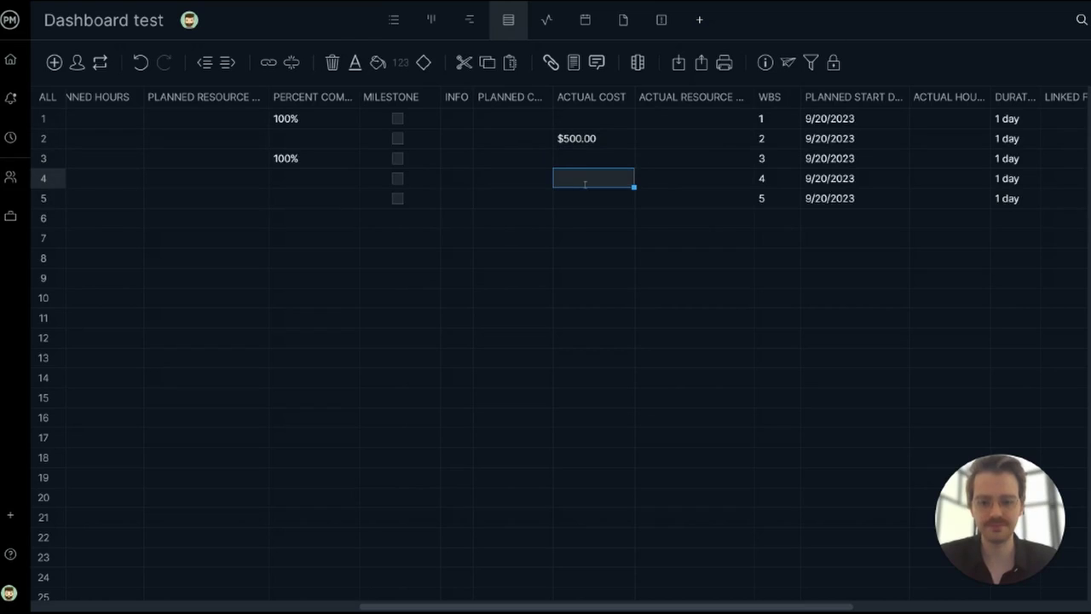
{"action": "type", "text": "800"}
{"action": "key", "text": "Return"}
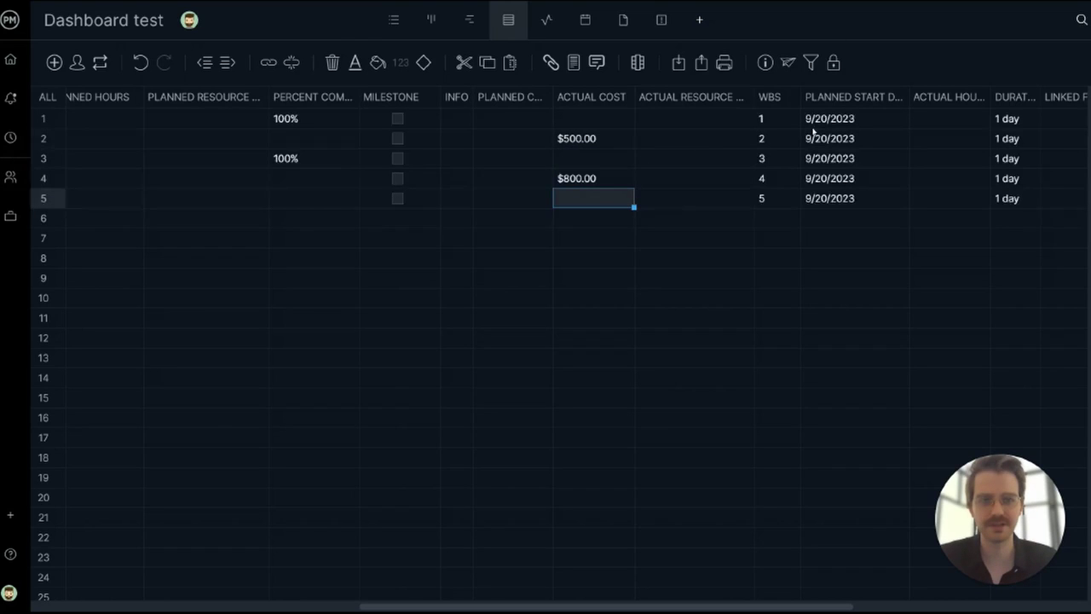
Step: Set the actual start dates of task 4 to 9/28/2023 and task 5 to 9/29/2023
{"action": "left_click_drag", "start_coordinate": [470, 606], "coordinate": [702, 606]}
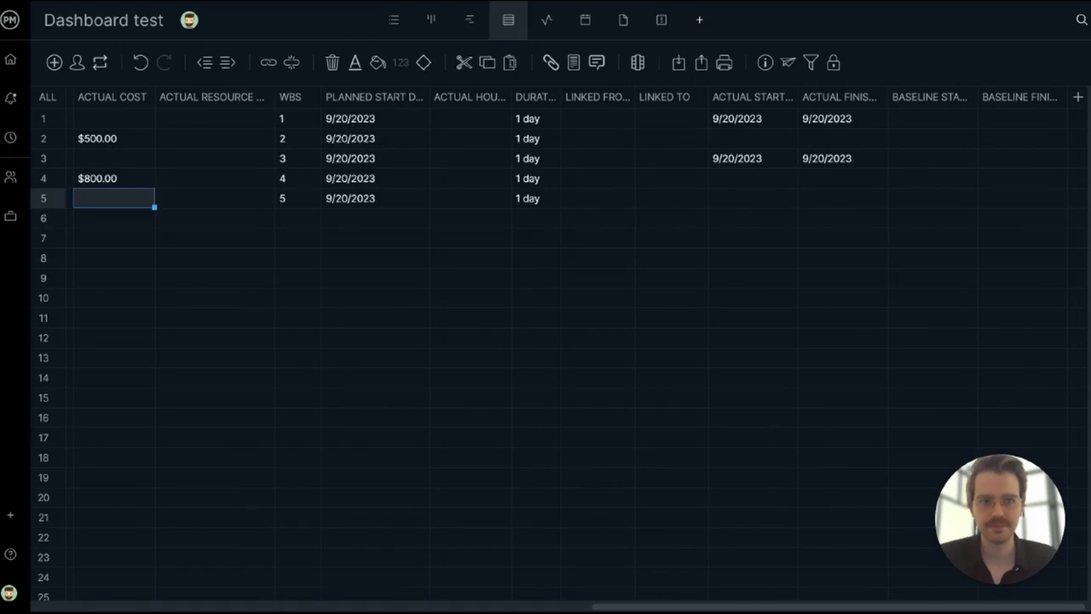
{"action": "double_click", "coordinate": [748, 178]}
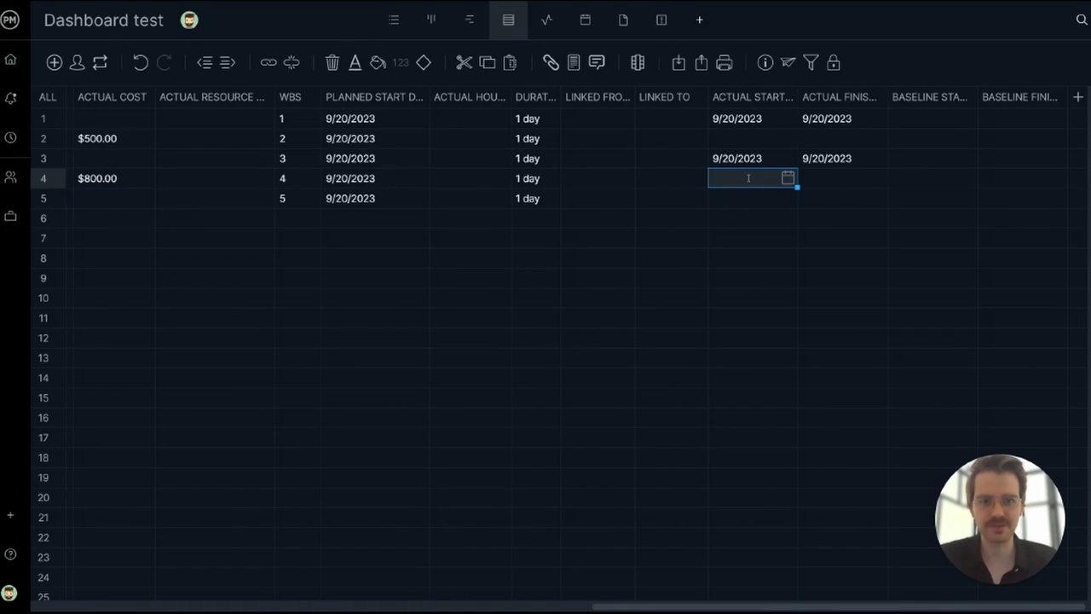
{"action": "left_click", "coordinate": [788, 178]}
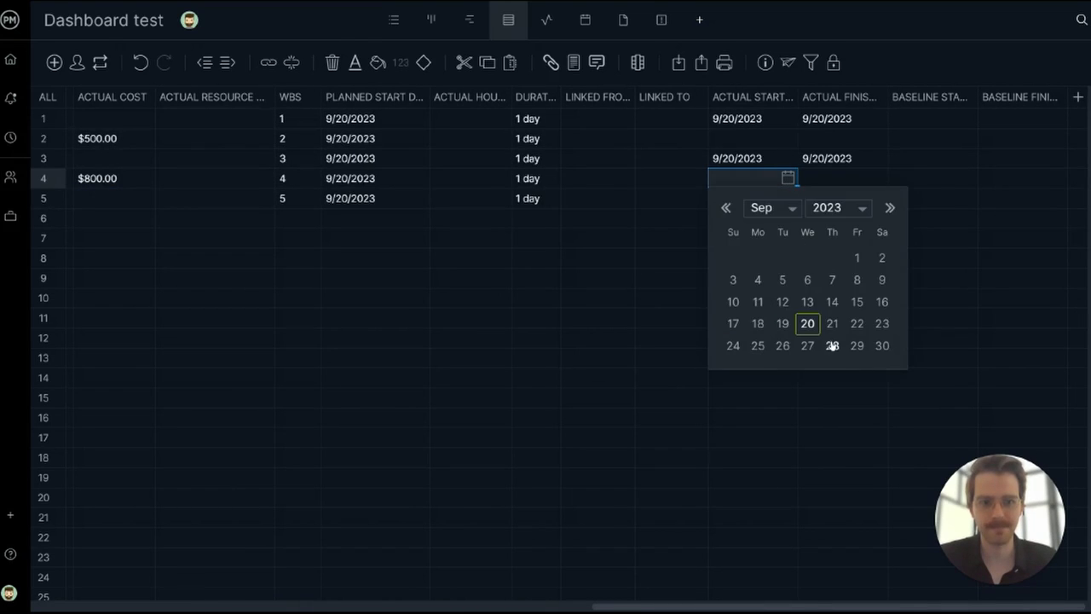
{"action": "left_click", "coordinate": [833, 343]}
{"action": "double_click", "coordinate": [757, 199]}
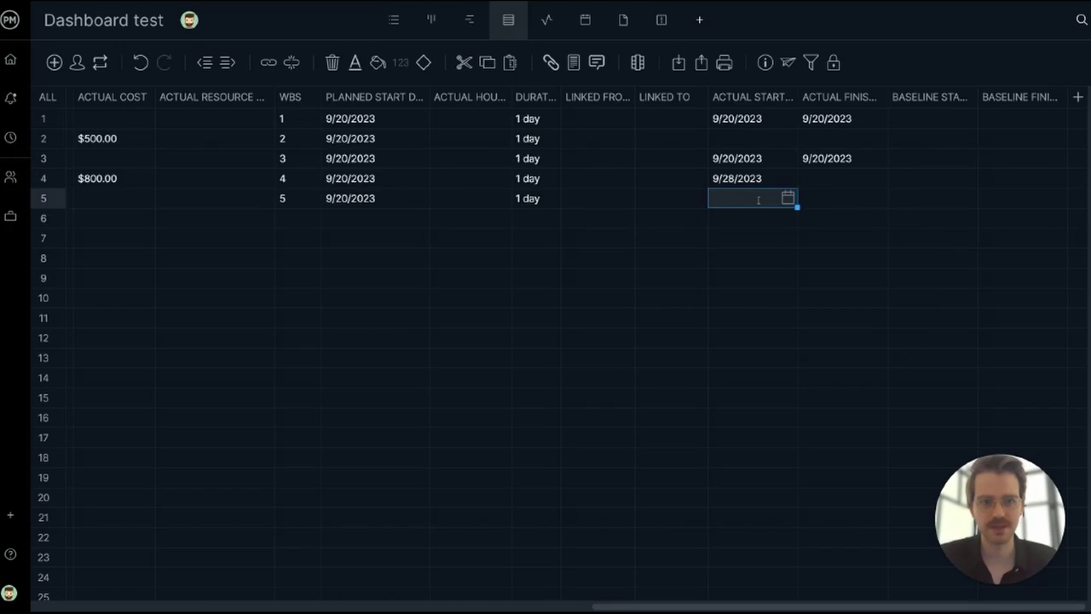
{"action": "left_click", "coordinate": [788, 198]}
{"action": "left_click", "coordinate": [857, 366]}
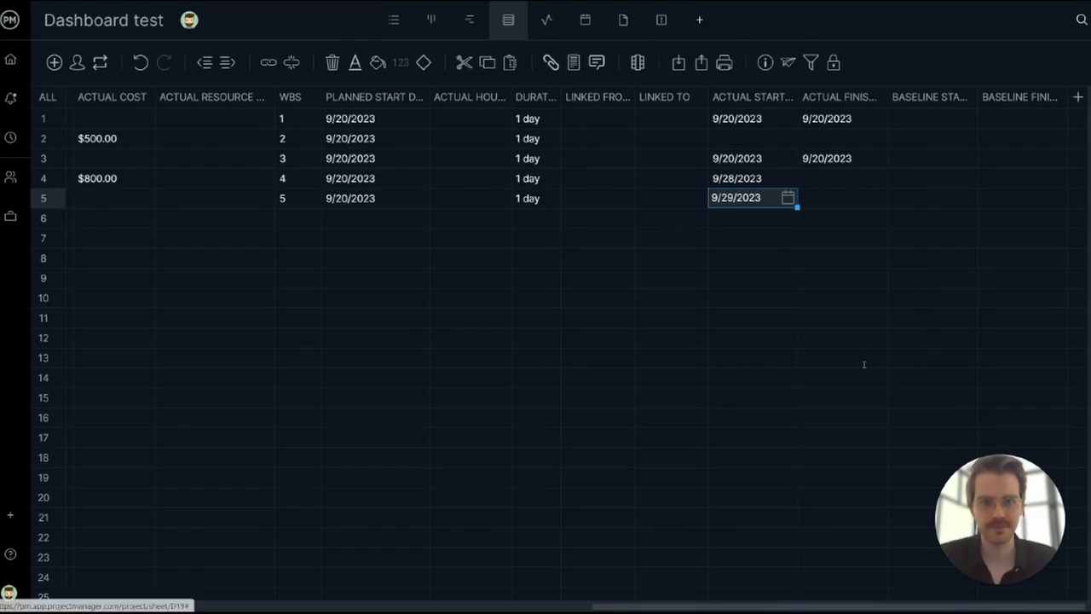
Step: Open the project's dashboard and examine the task completion and cost charts
{"action": "left_click", "coordinate": [550, 20]}
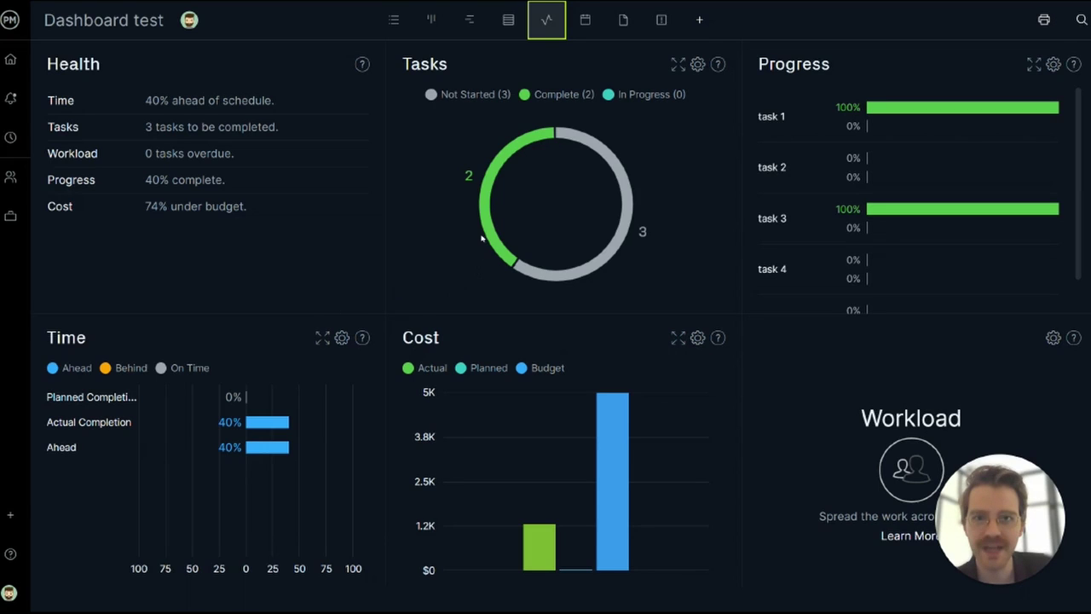
{"action": "mouse_move", "coordinate": [492, 240]}
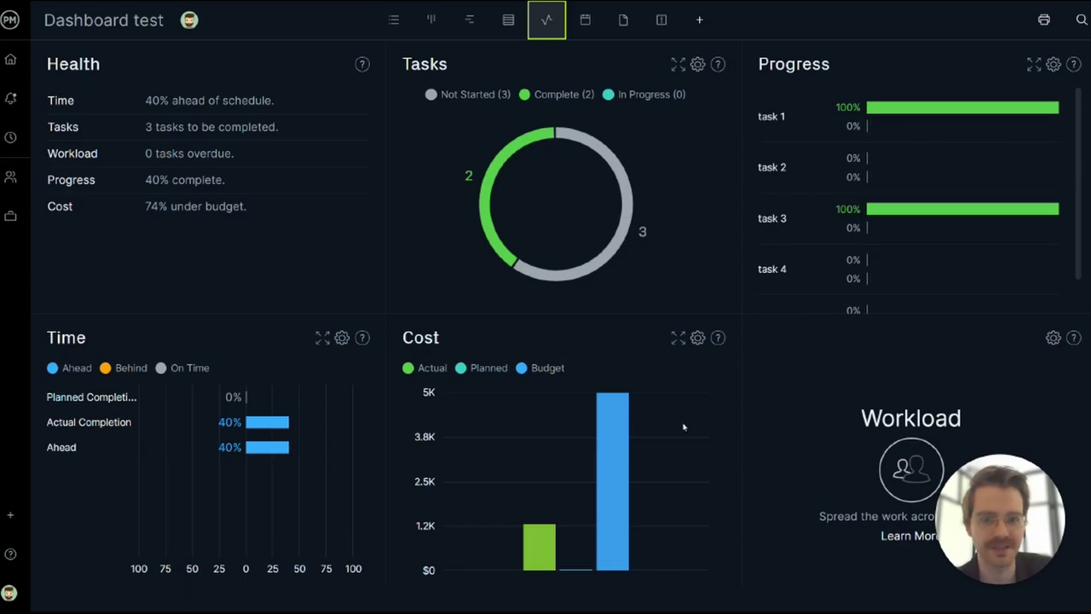
{"action": "mouse_move", "coordinate": [542, 561]}
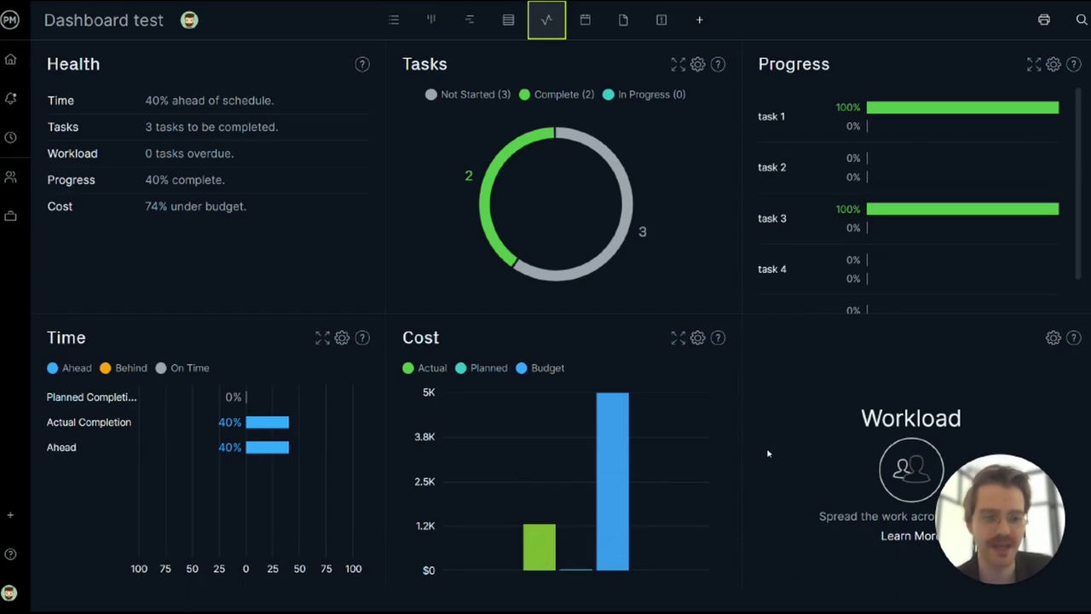